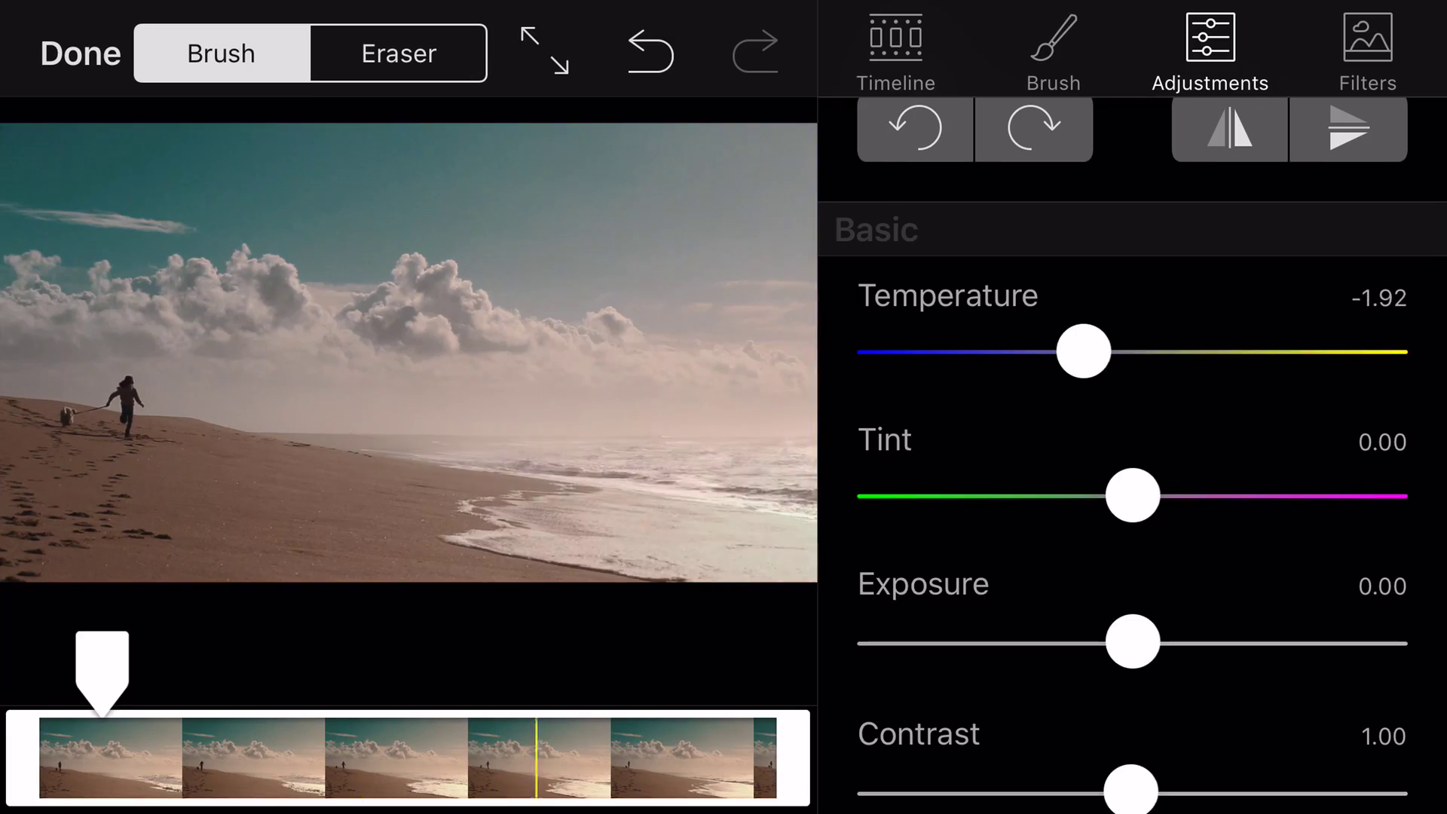
{"action": "left_click_drag", "start_coordinate": [1132, 640], "coordinate": [1148, 641]}
{"action": "scroll", "coordinate": [1131, 452], "scroll_direction": "down", "scroll_amount": 5}
{"action": "left_click_drag", "start_coordinate": [1131, 484], "coordinate": [1170, 485]}
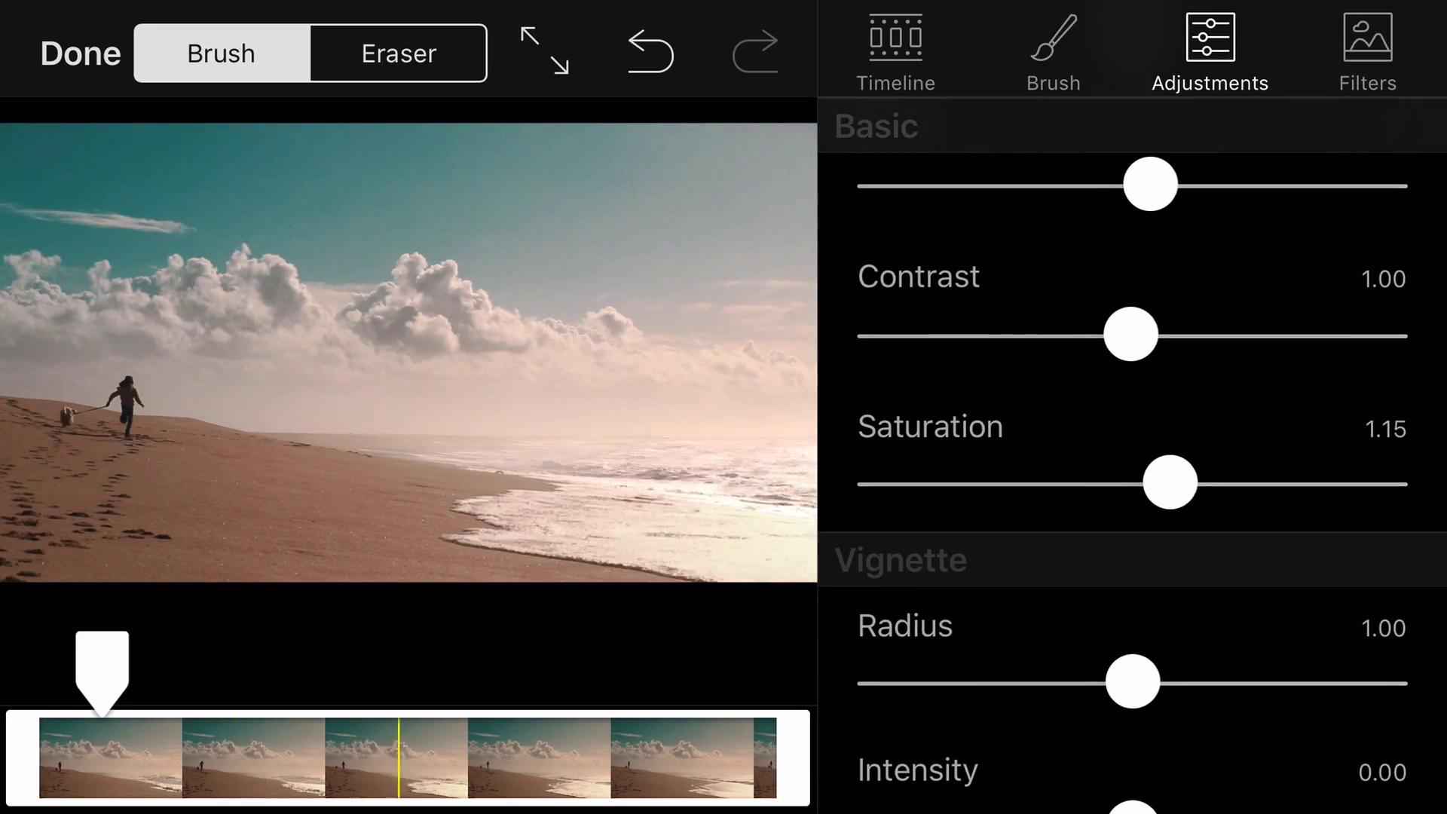
Step: Apply a warm filter to the beach clip and set the export repetitions to 3
{"action": "left_click", "coordinate": [1367, 51]}
{"action": "left_click", "coordinate": [978, 374]}
{"action": "scroll", "coordinate": [1131, 453], "scroll_direction": "down", "scroll_amount": 4}
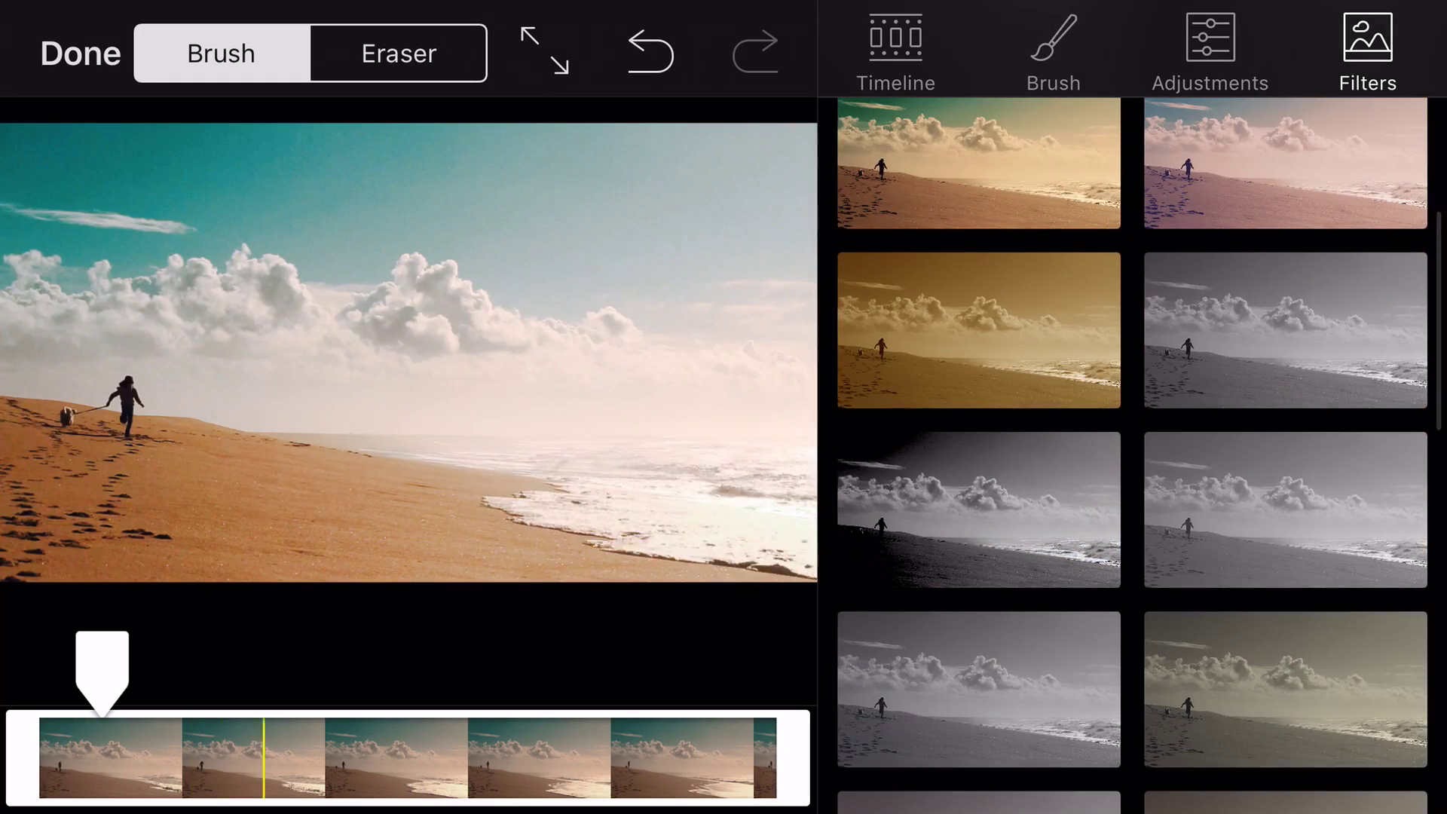
{"action": "left_click", "coordinate": [978, 508]}
{"action": "left_click_drag", "start_coordinate": [724, 792], "coordinate": [724, 712]}
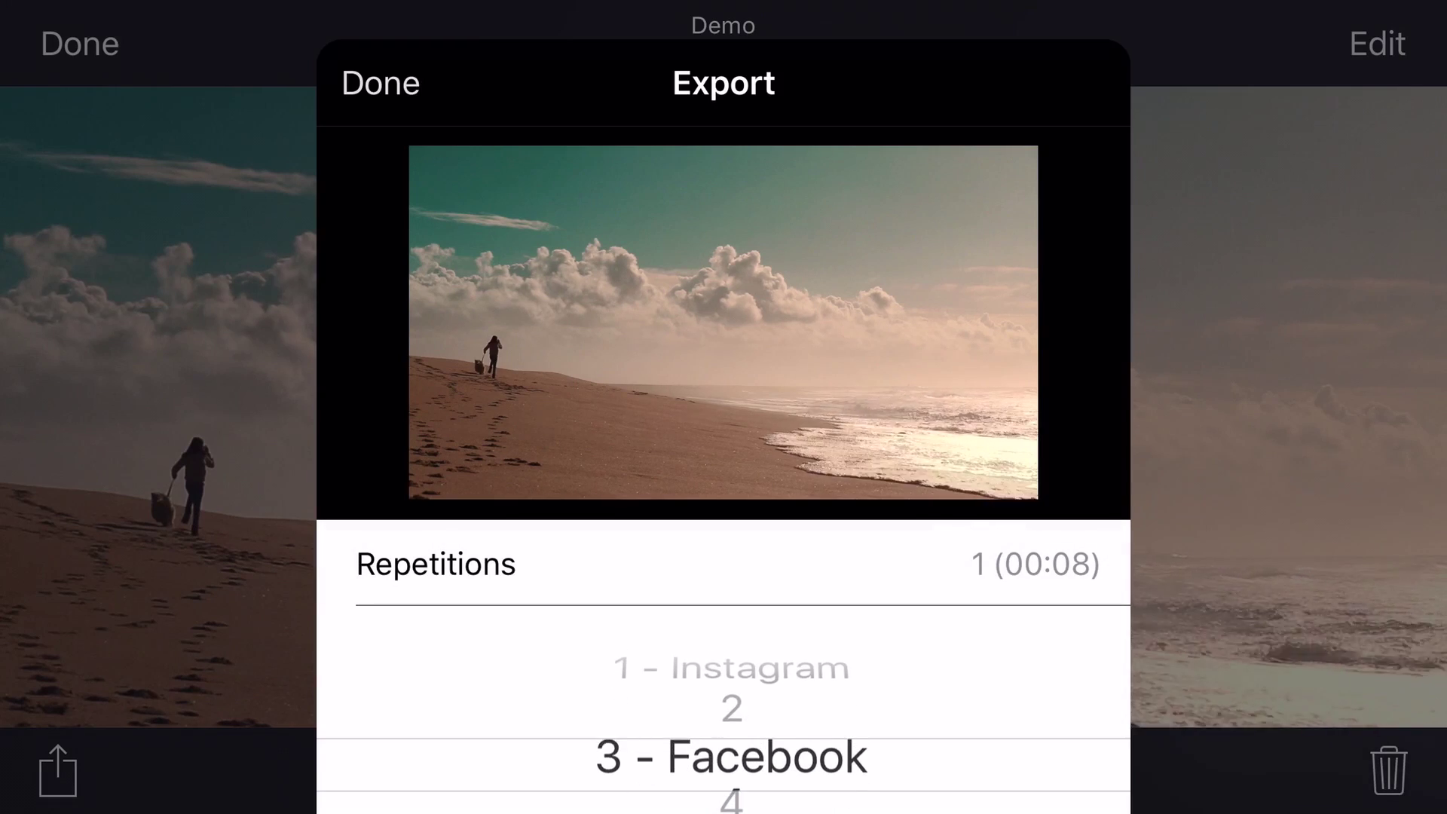